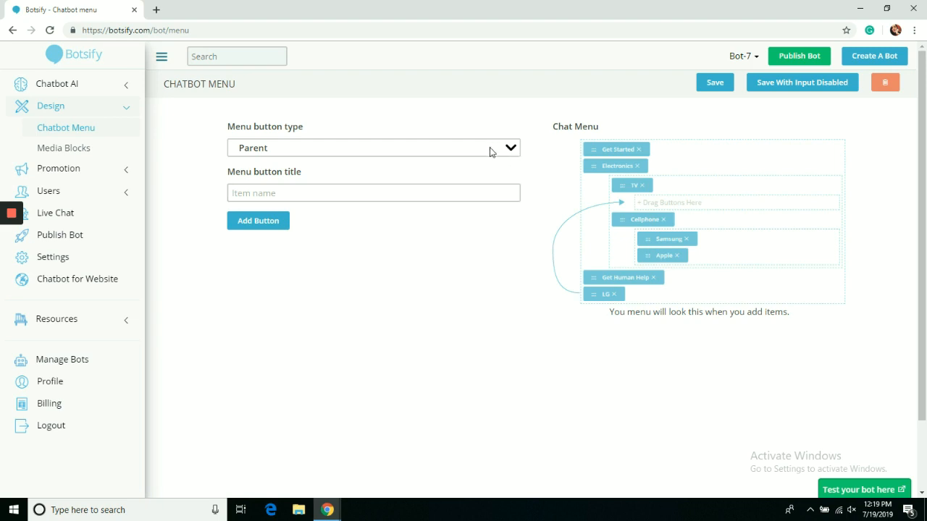
# - Add a Parent menu button titled Breakfast to the chat menu
pyautogui.click(509, 149)
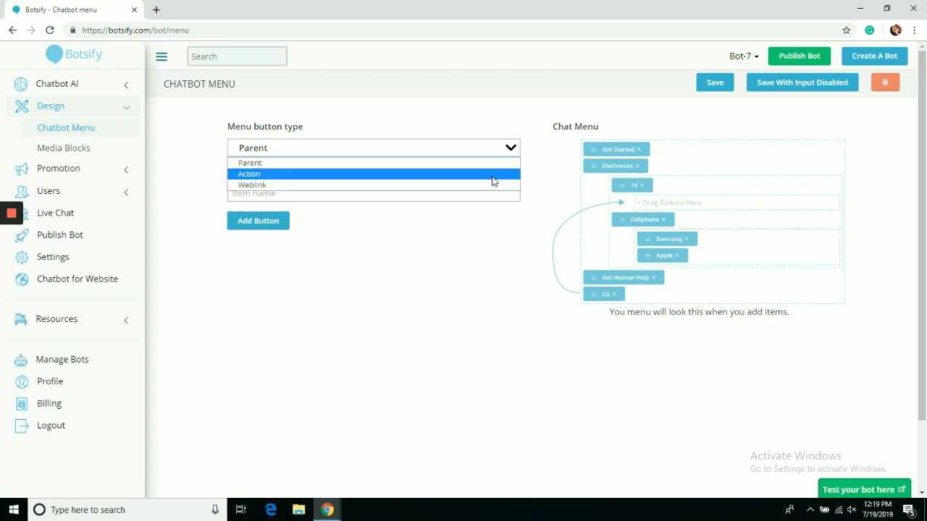
pyautogui.click(491, 165)
pyautogui.click(476, 197)
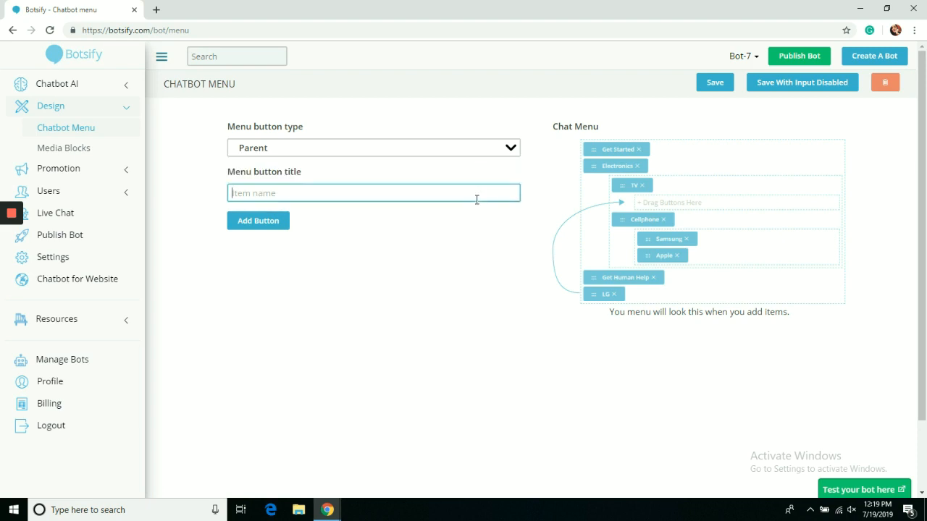
pyautogui.write('Breakfast')
pyautogui.click(270, 226)
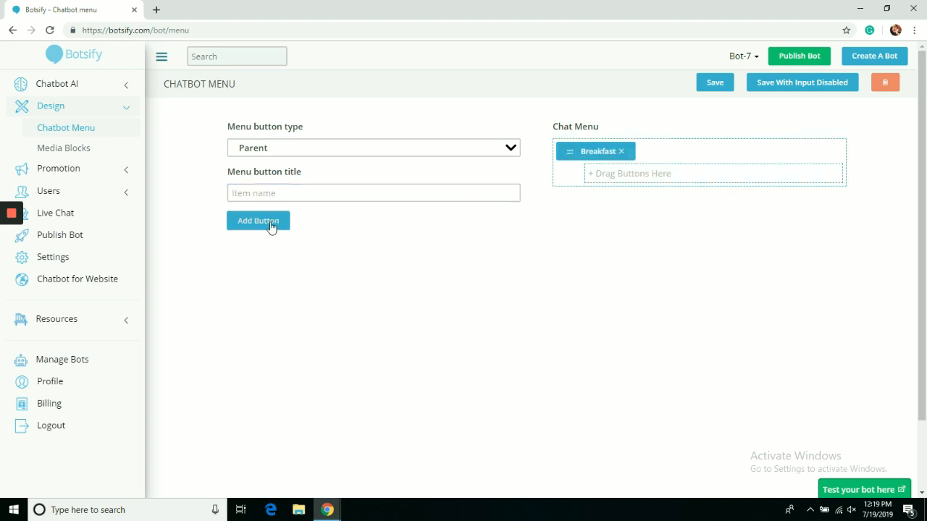
pyautogui.click(317, 149)
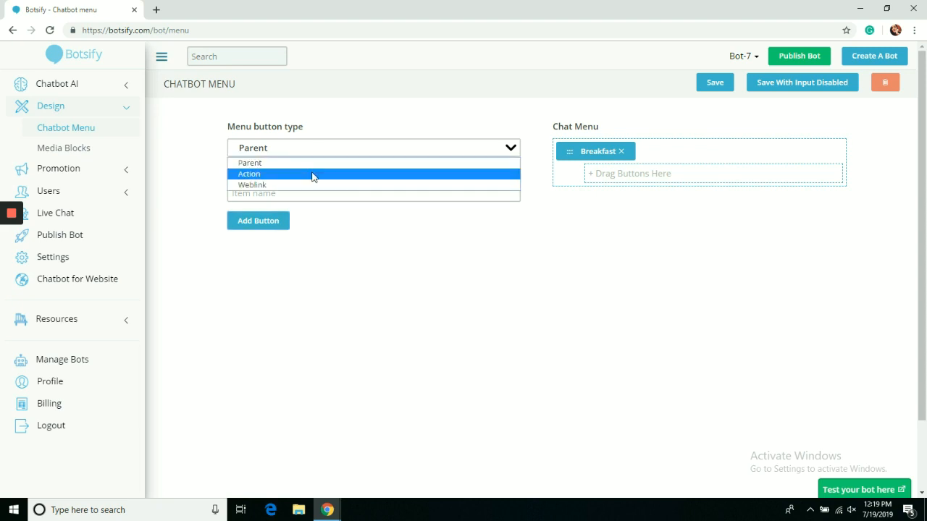
pyautogui.click(313, 175)
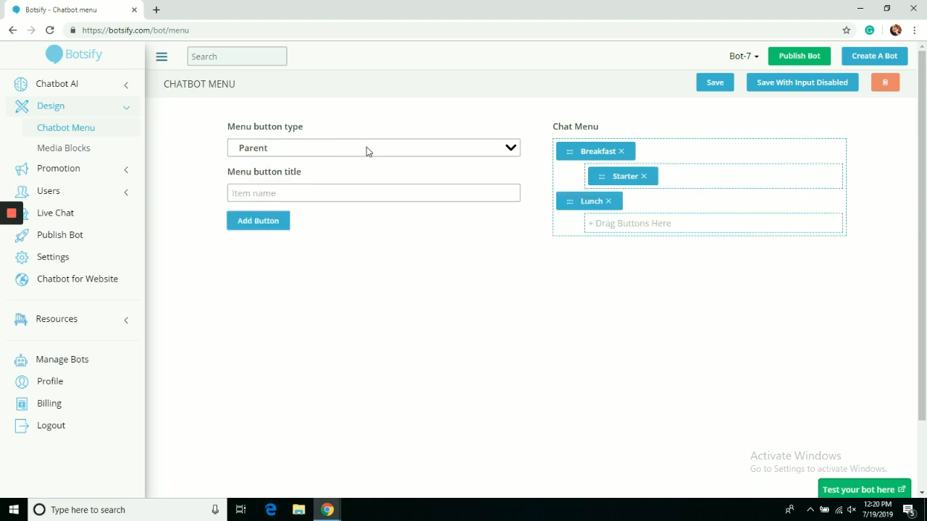
pyautogui.click(367, 147)
pyautogui.click(358, 187)
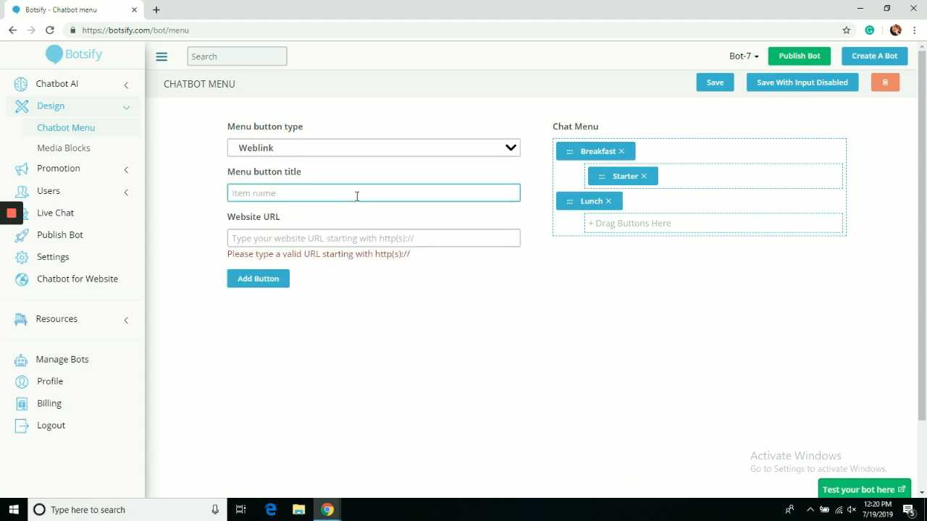
pyautogui.write('Get Human Help')
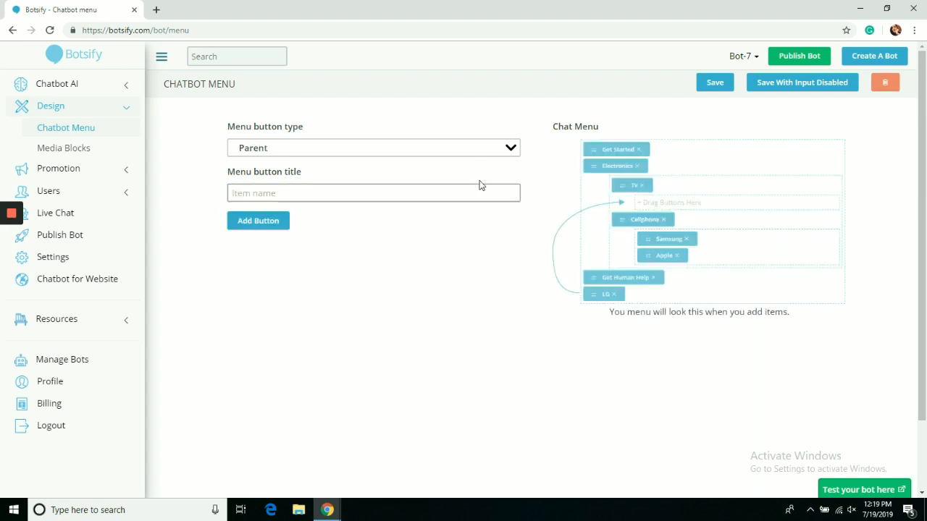
# - Create the top-level chat menu entry Breakfast as a Parent button
pyautogui.click(477, 200)
pyautogui.write('Breakfast')
pyautogui.click(271, 225)
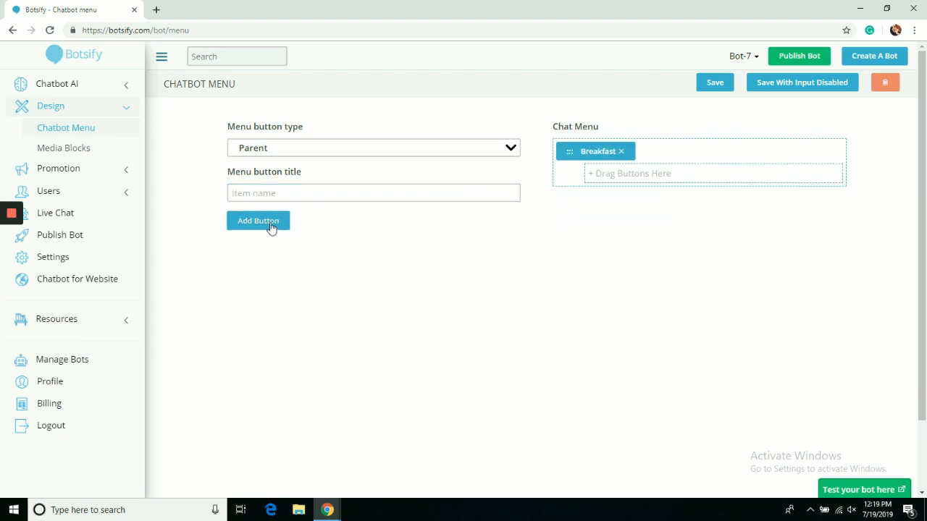
# - Set up an Action button titled Starter whose bot reply reads "Here's a list of all the starters"
pyautogui.click(316, 149)
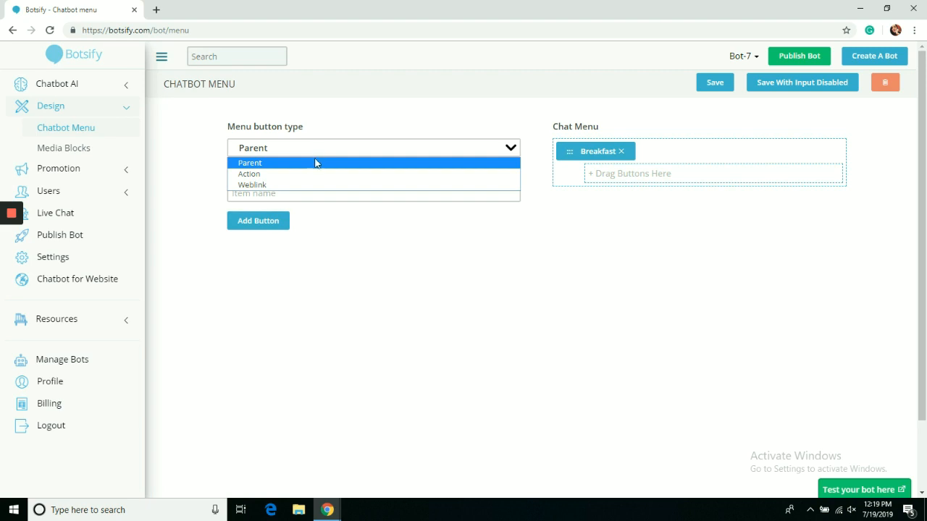
pyautogui.click(313, 174)
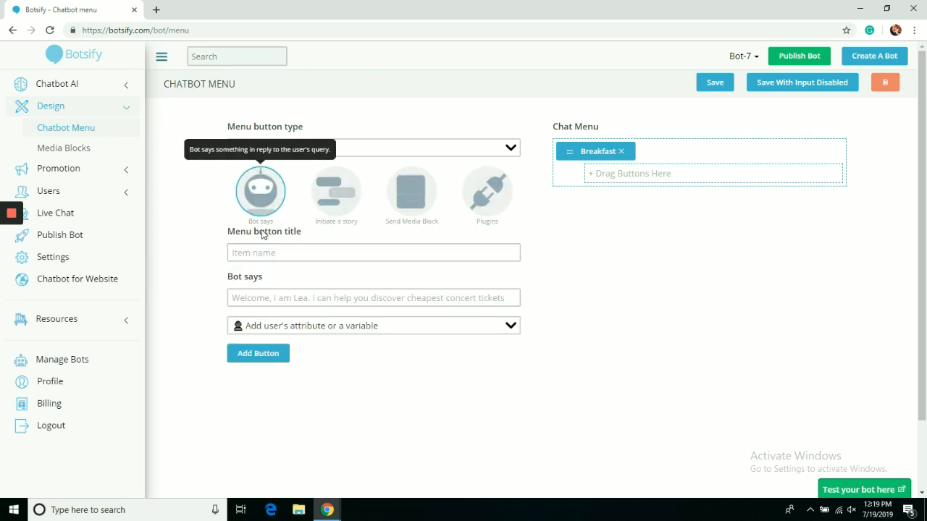
pyautogui.click(262, 253)
pyautogui.write('Starte')
pyautogui.click(280, 299)
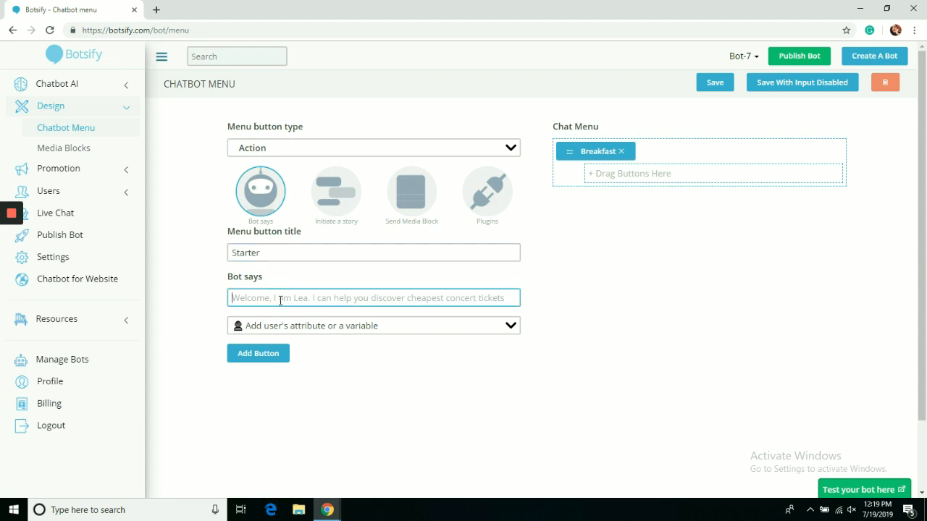
pyautogui.write("Here's a list of all the starters")
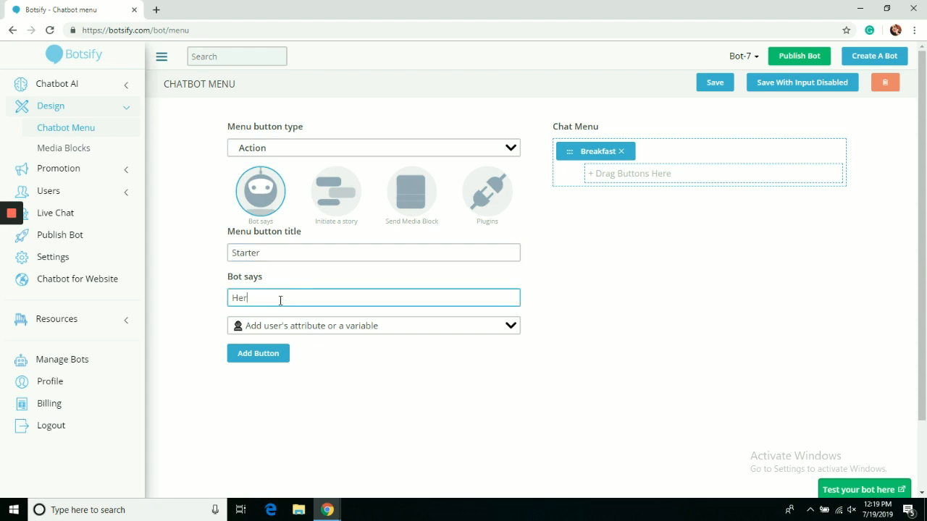
# - Append the {last_user_msg} variable to the Starter reply and insert ": Eggs, Granola, Shakes" before it
pyautogui.click(284, 325)
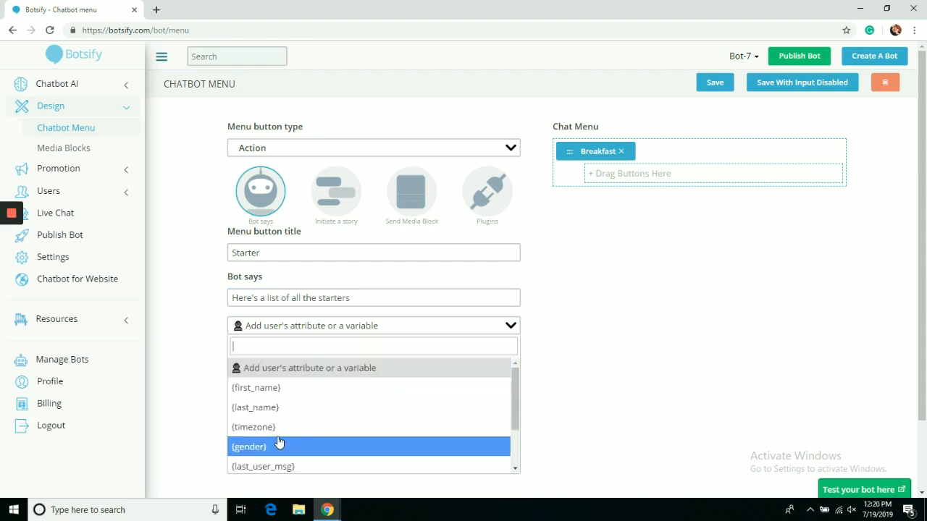
pyautogui.moveTo(516, 408); pyautogui.dragTo(516, 452)
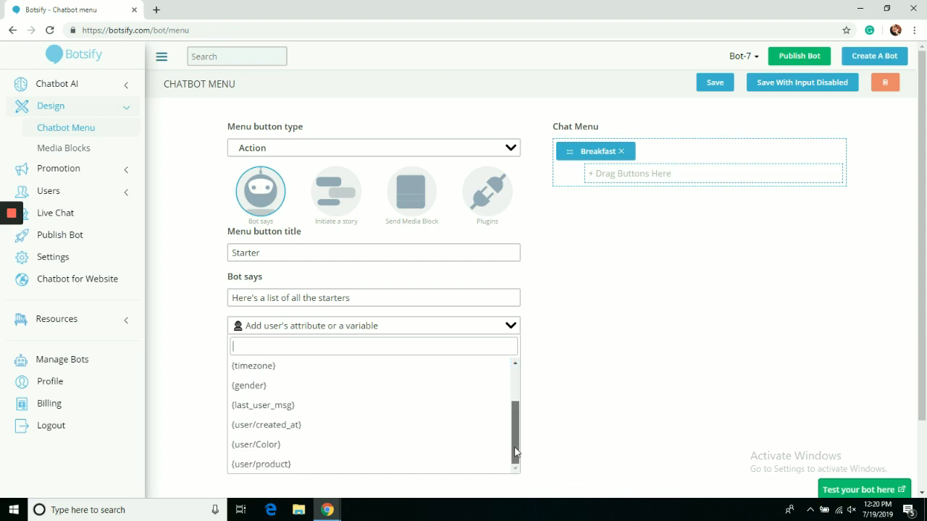
pyautogui.click(333, 405)
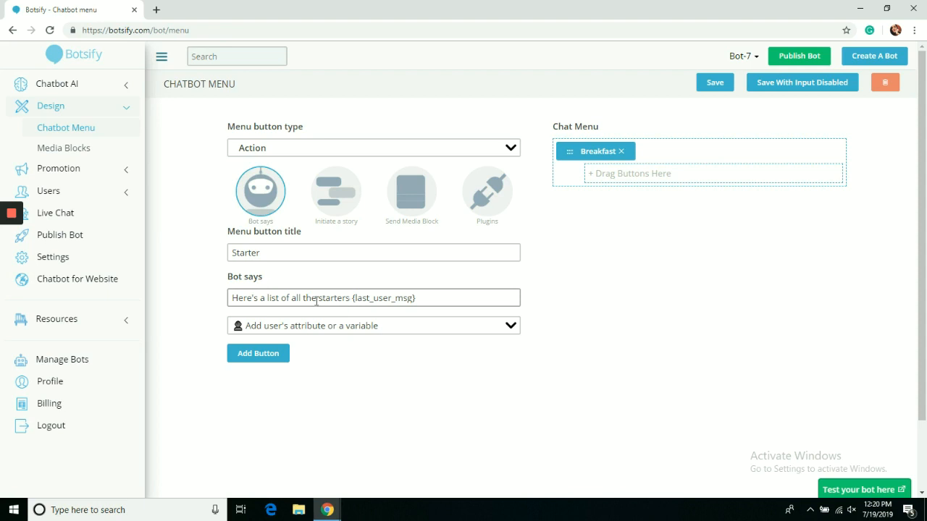
pyautogui.write('starters:')
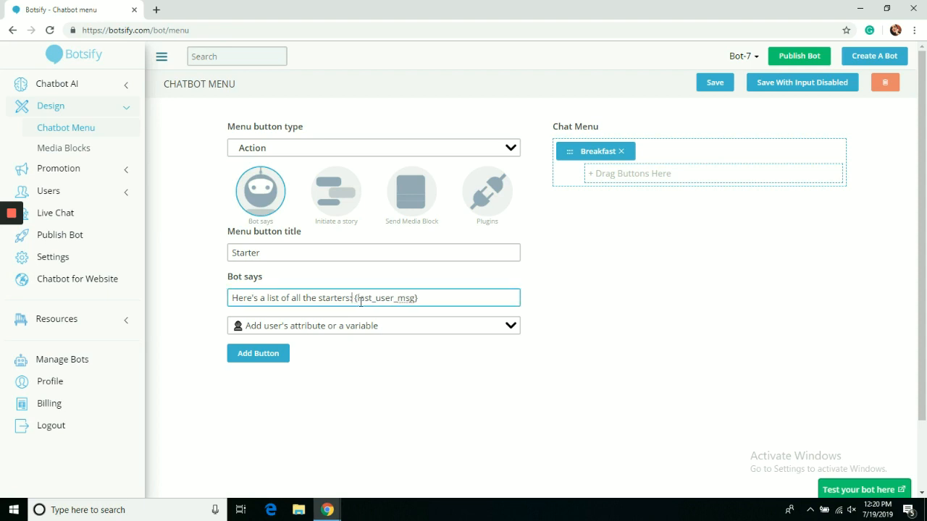
pyautogui.write(' Eggs, Granola, Shakes')
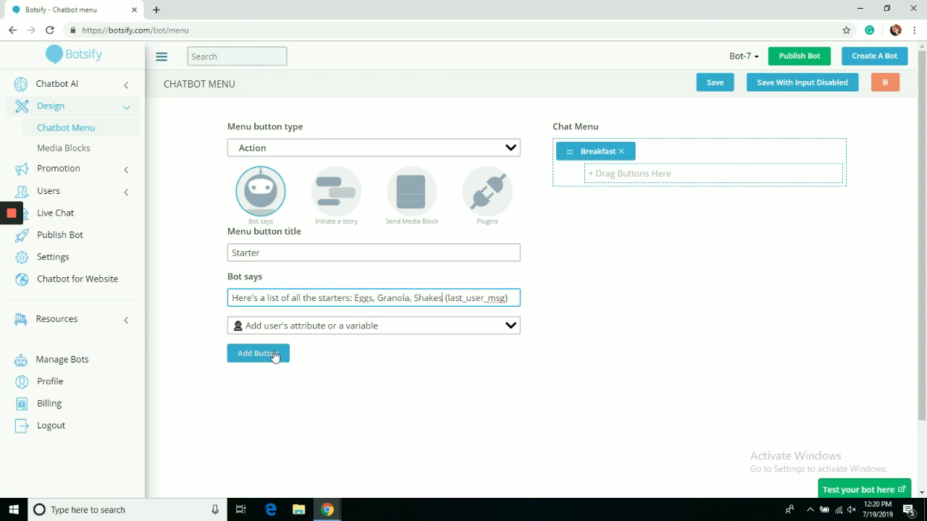
# - Add the Starter button to the chat menu and nest it under Breakfast
pyautogui.click(275, 354)
pyautogui.moveTo(573, 195); pyautogui.dragTo(600, 167)
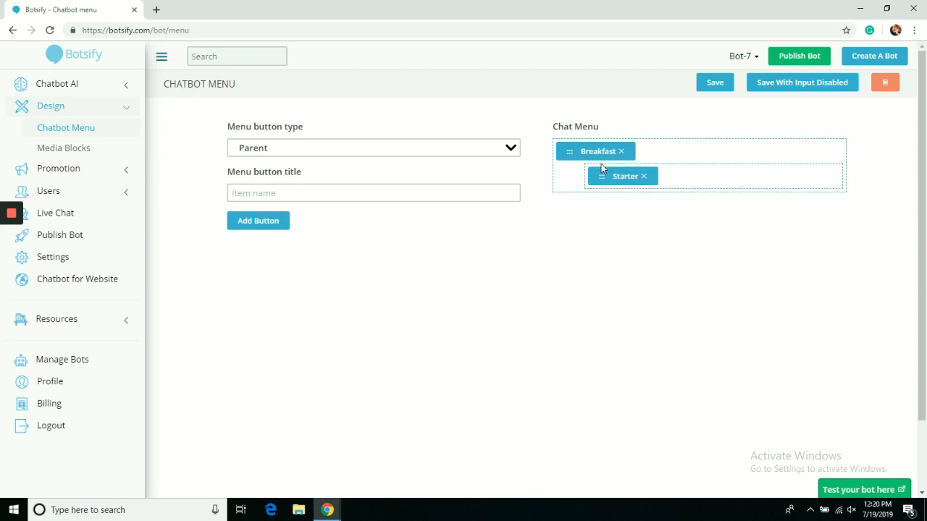
# - Add a Parent menu button titled Lunch to the chat menu
pyautogui.click(396, 196)
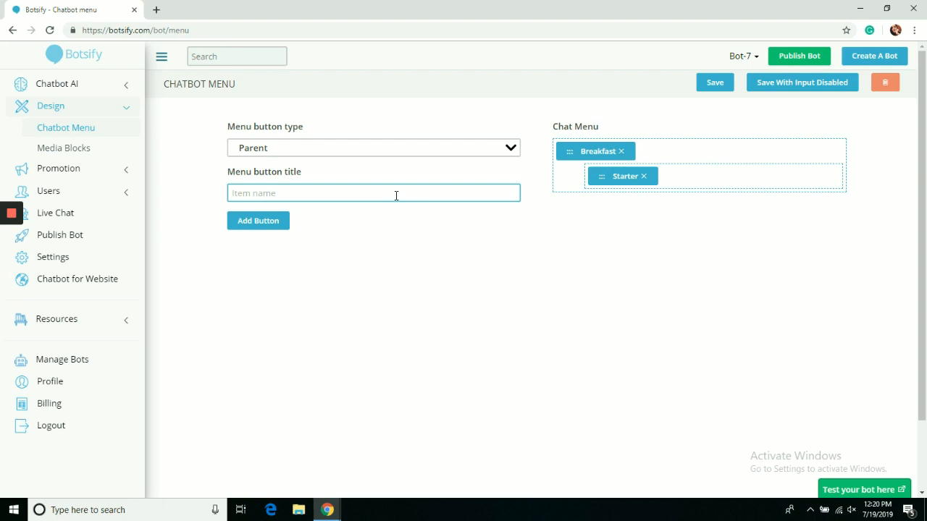
pyautogui.write('Lunch')
pyautogui.click(285, 223)
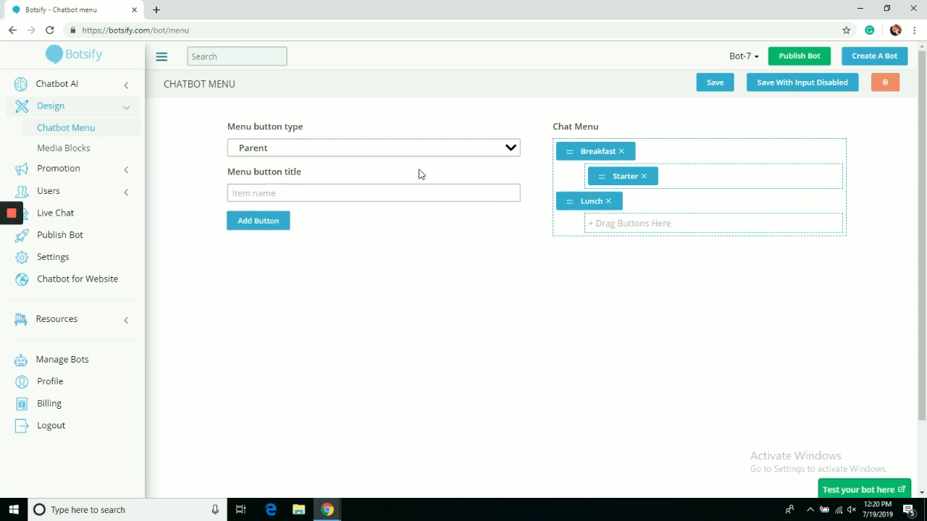
pyautogui.click(366, 147)
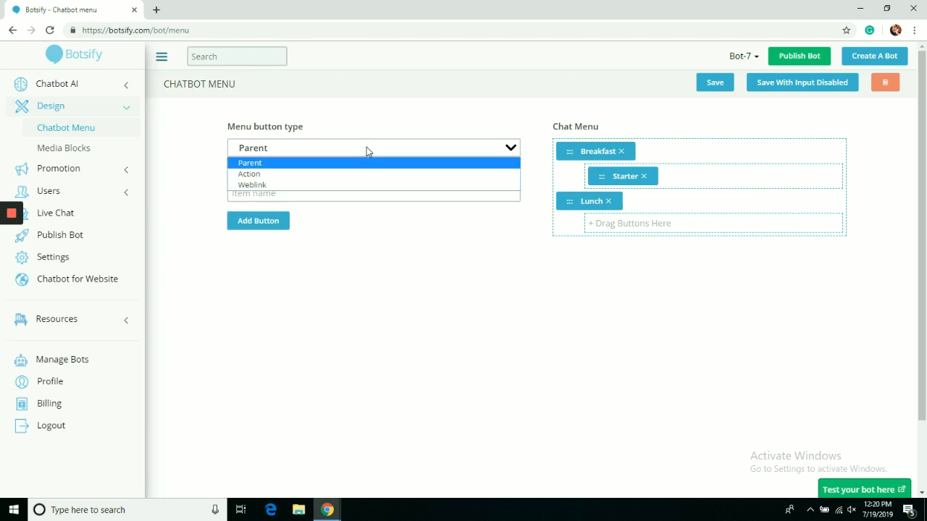
pyautogui.click(357, 186)
pyautogui.click(357, 196)
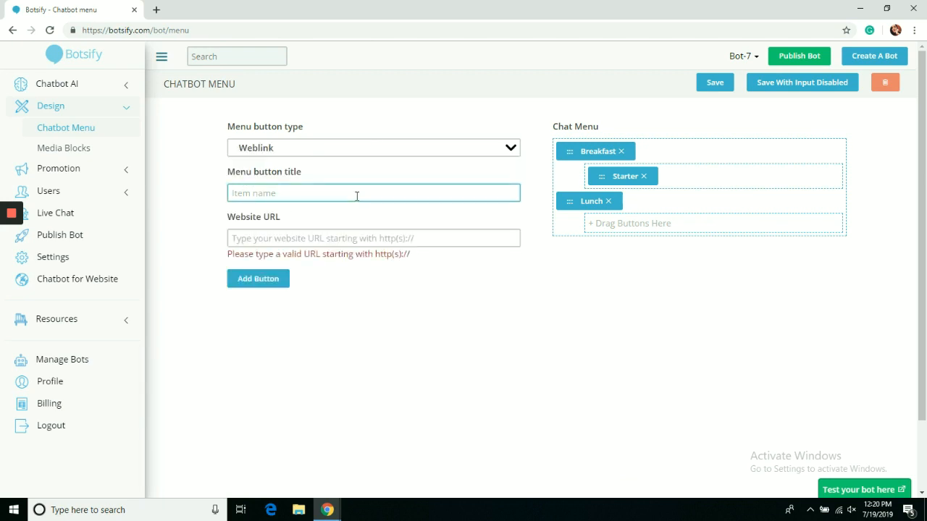
pyautogui.write('Get the menu')
pyautogui.click(356, 238)
pyautogui.write('https://myrestaurant.com')
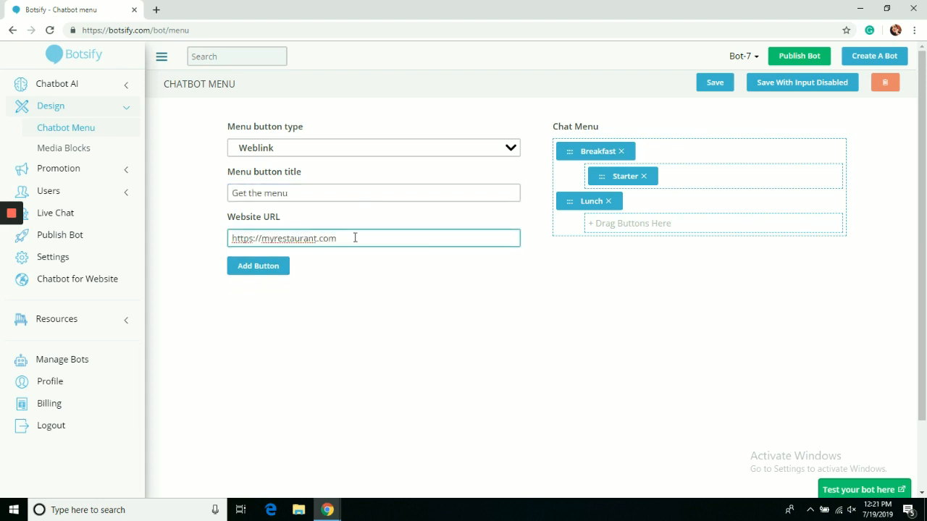
pyautogui.click(244, 270)
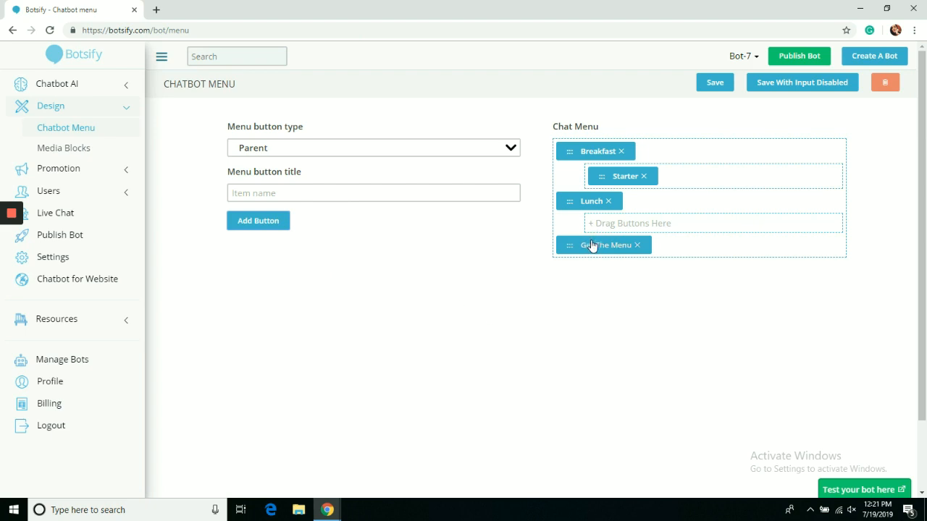
pyautogui.moveTo(569, 245); pyautogui.dragTo(603, 222)
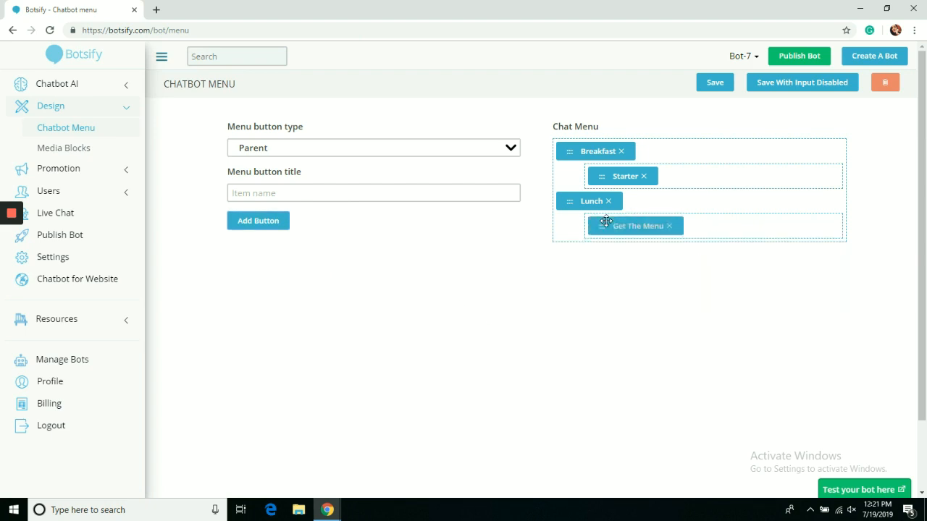
# - Add an Action button titled "More info" that sends the media block "call block"
pyautogui.click(489, 149)
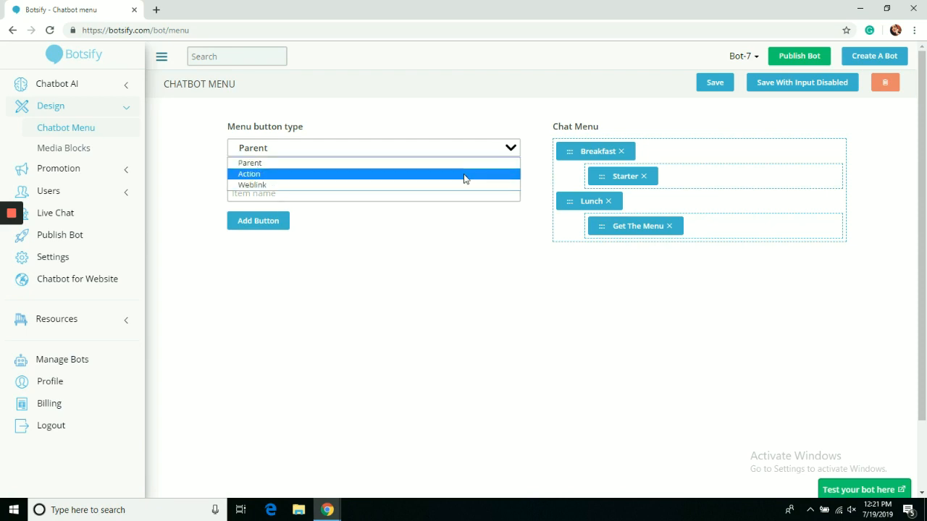
pyautogui.click(463, 174)
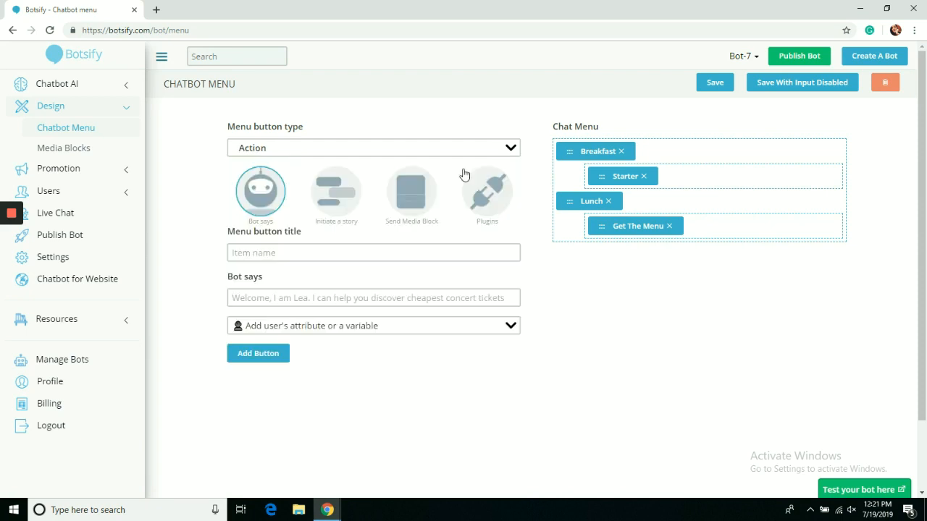
pyautogui.click(414, 211)
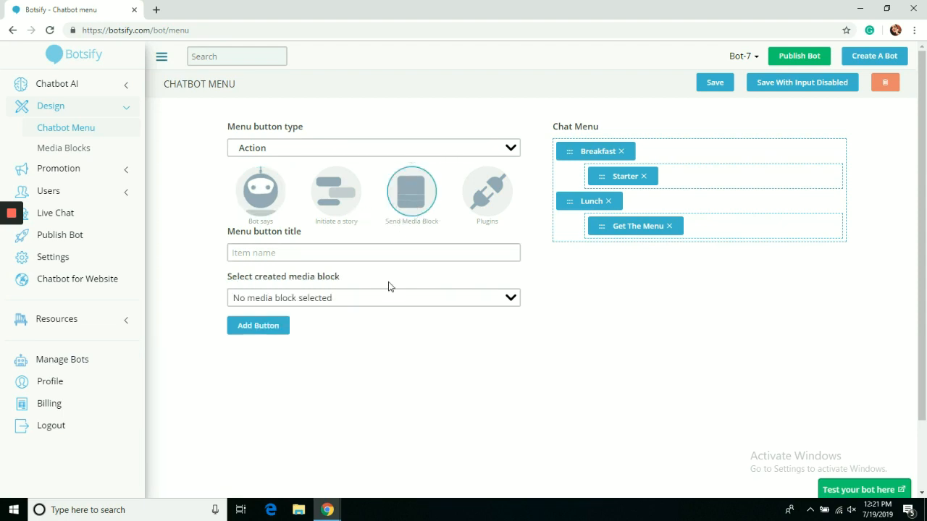
pyautogui.click(396, 260)
pyautogui.write('More info')
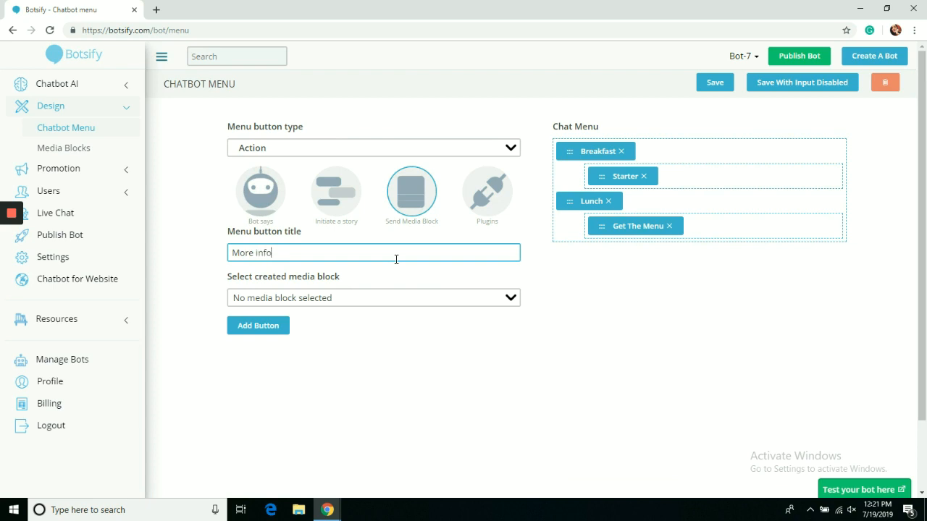
pyautogui.click(396, 299)
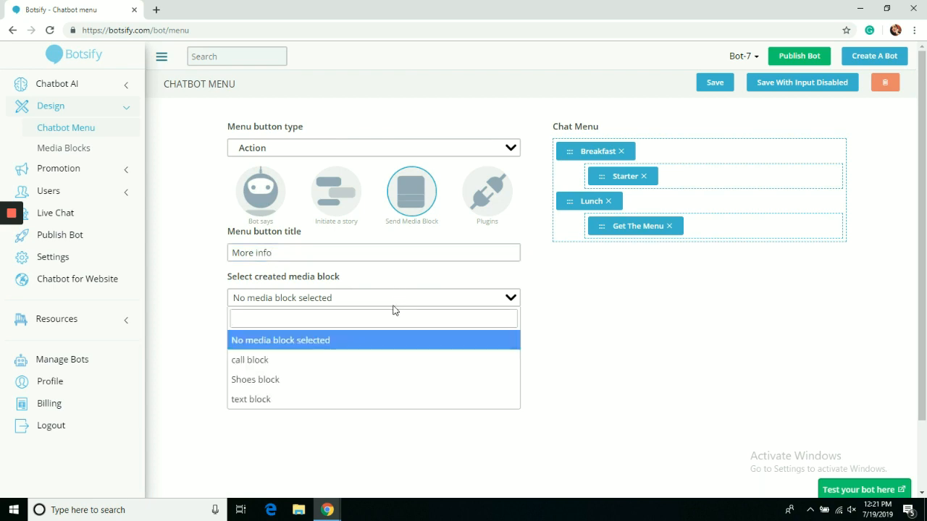
pyautogui.click(379, 359)
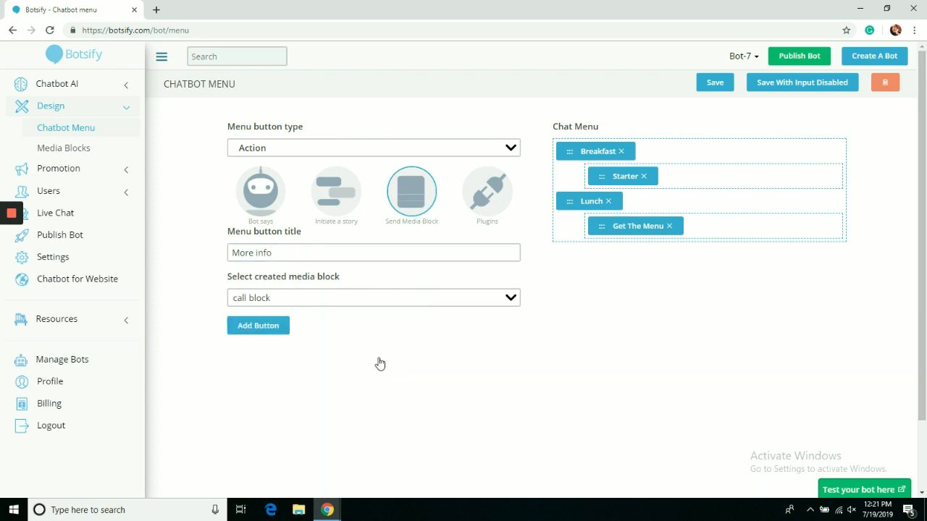
pyautogui.click(258, 325)
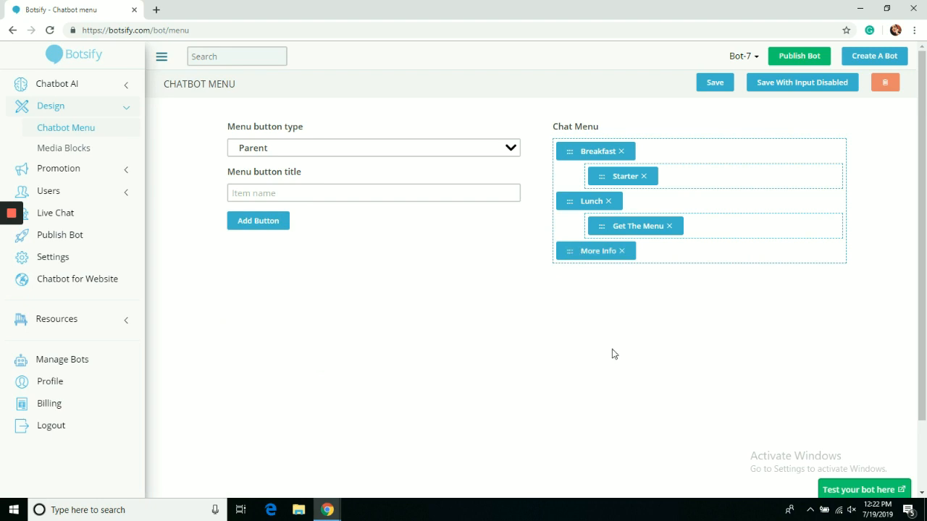
# - Save the chatbot menu, and save it again with user input disabled
pyautogui.click(710, 90)
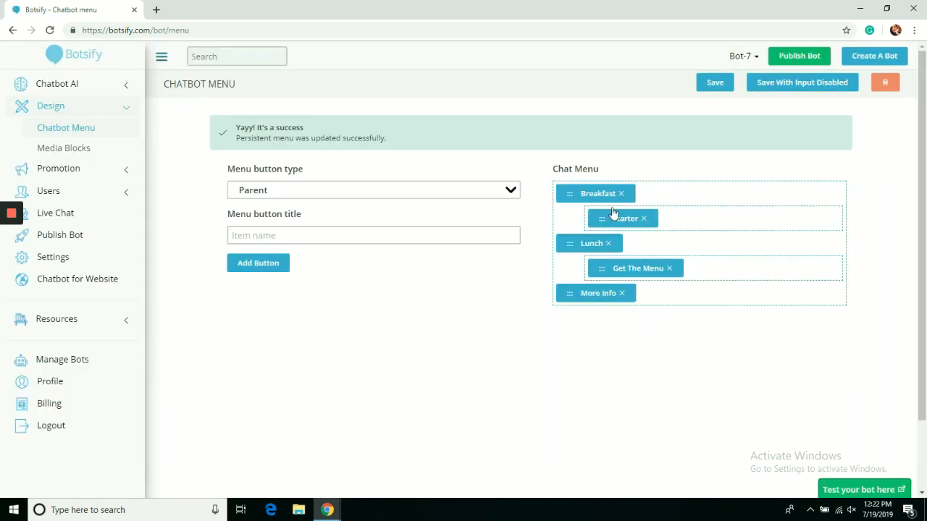
pyautogui.click(796, 89)
# - Open the bot's test page and launch its chat window
pyautogui.click(835, 491)
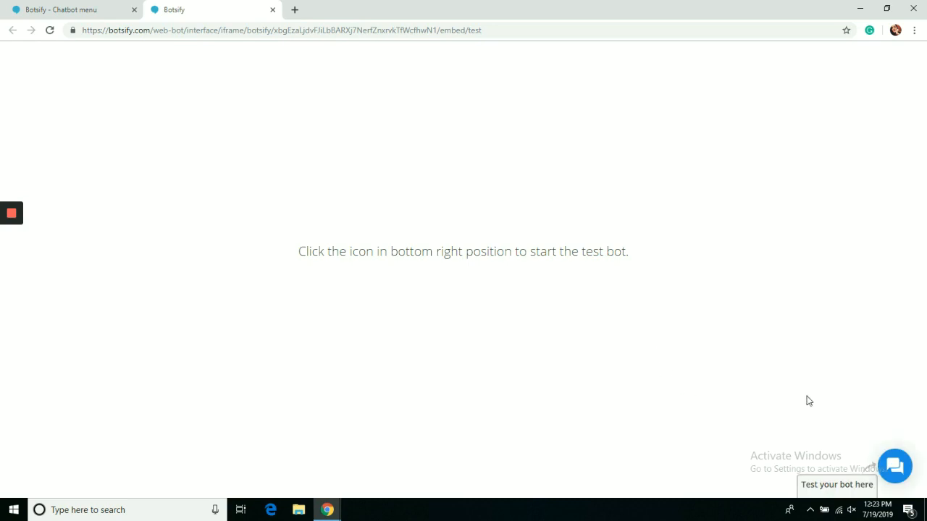
pyautogui.click(891, 467)
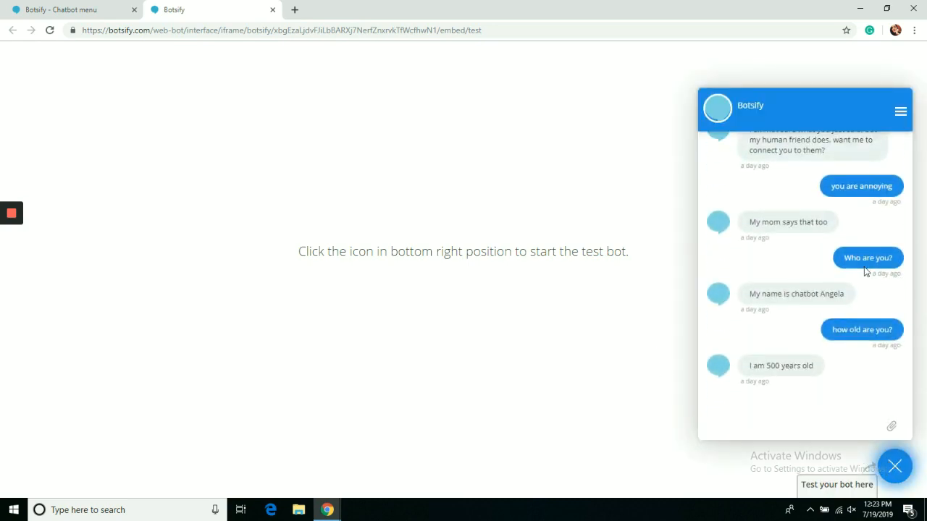
# - Test the Starter button under Breakfast in the bot's chat menu
pyautogui.click(901, 115)
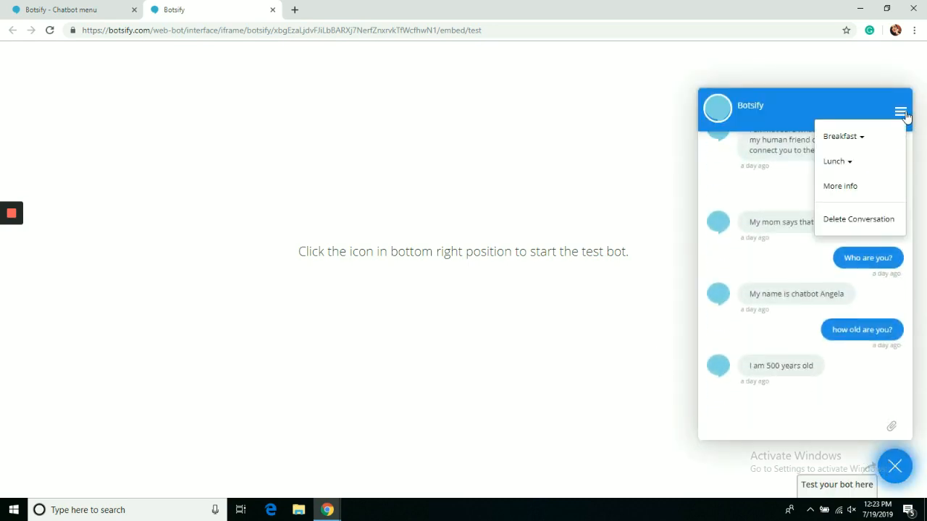
pyautogui.click(852, 146)
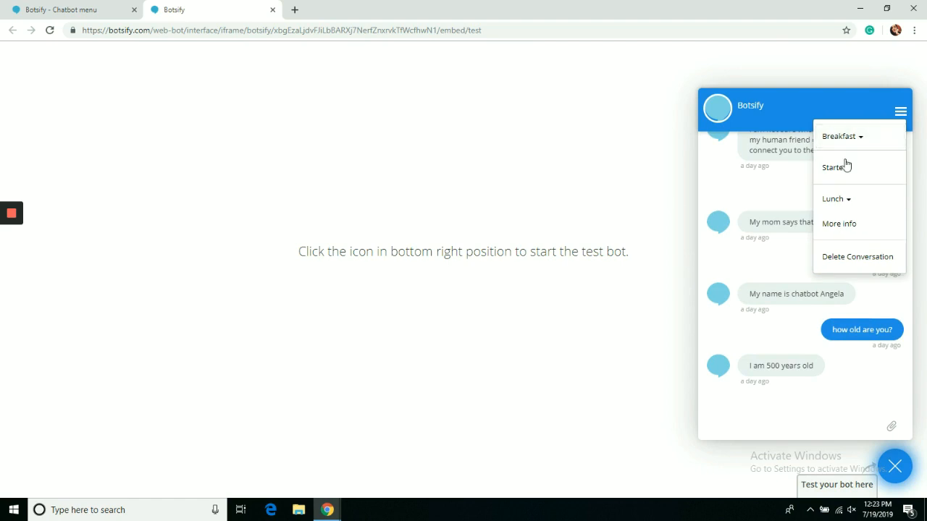
pyautogui.click(844, 168)
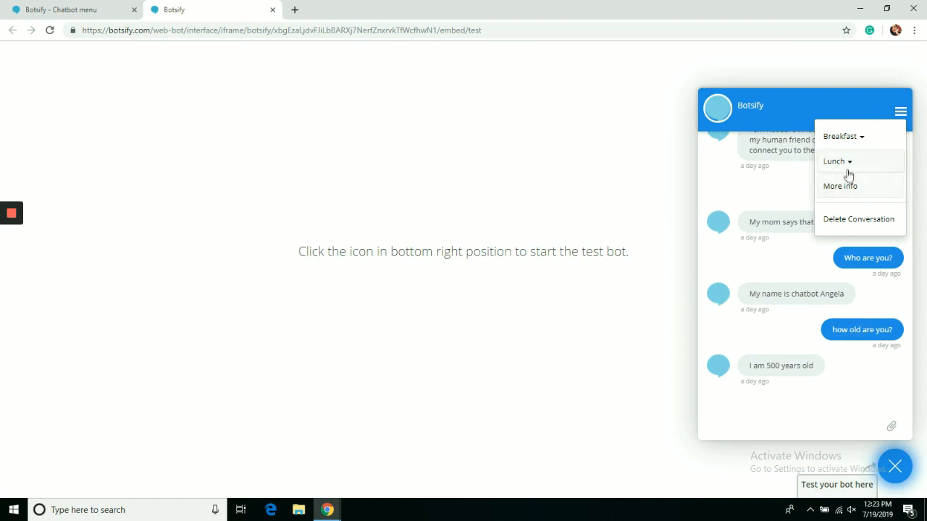
pyautogui.click(853, 145)
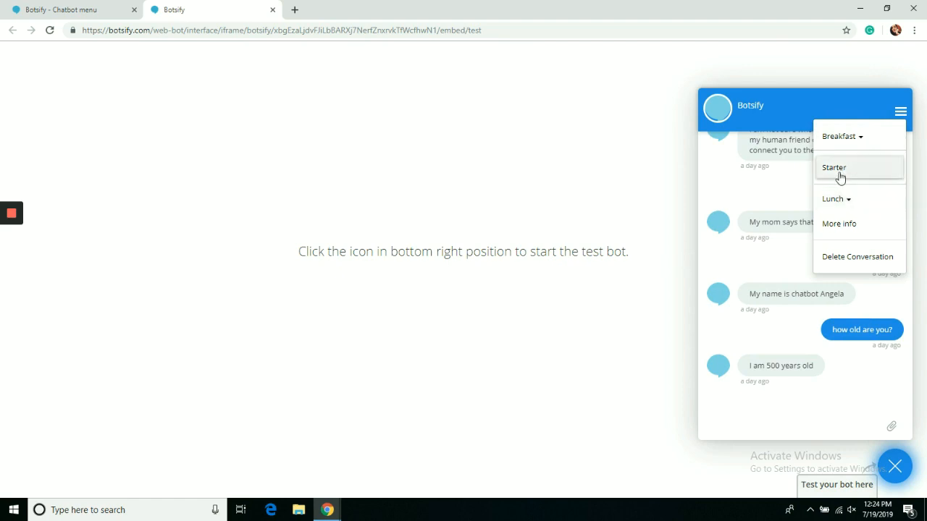
pyautogui.click(840, 176)
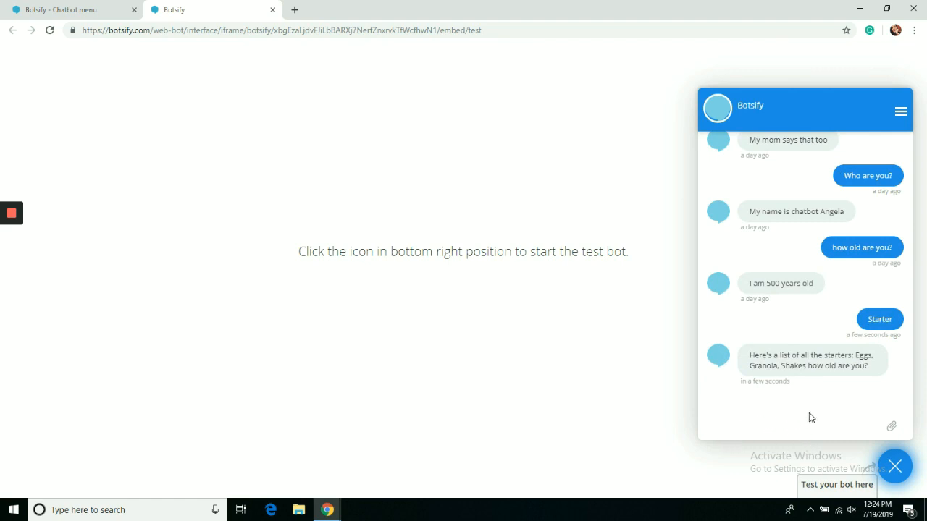
# - Test the "Get the menu" weblink under Lunch in the chat, and close the opened website and the bot's test page
pyautogui.click(900, 115)
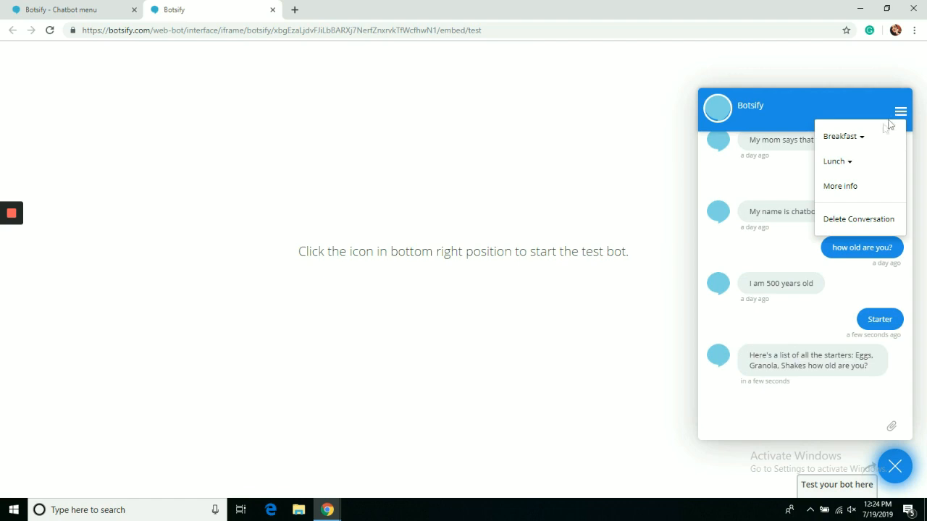
pyautogui.click(842, 161)
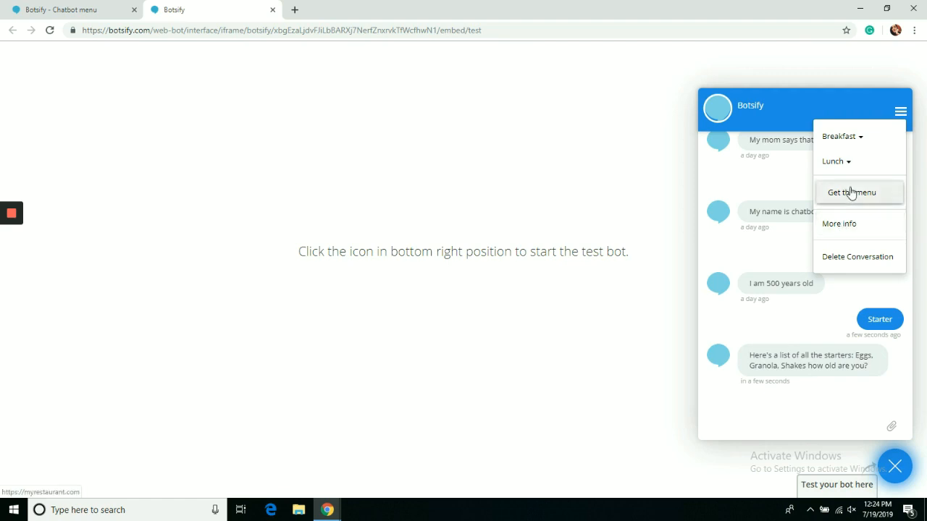
pyautogui.click(852, 192)
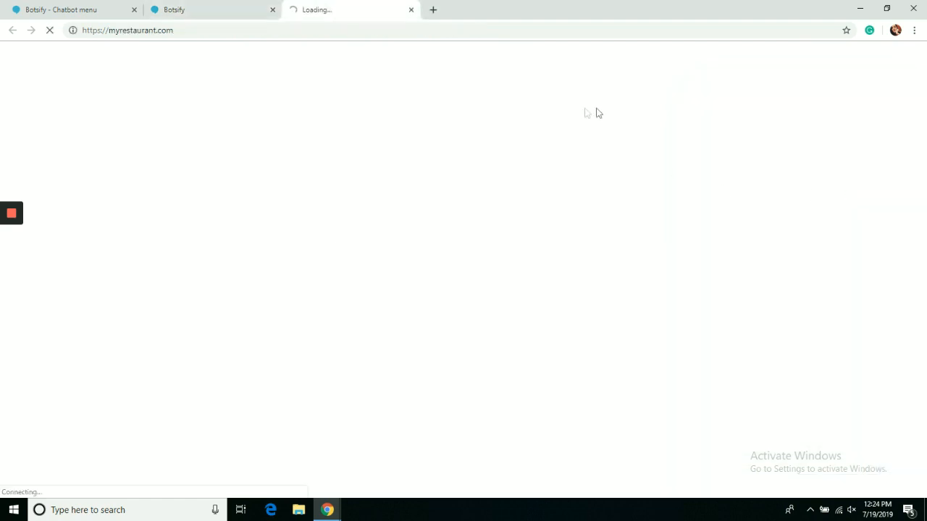
pyautogui.click(410, 10)
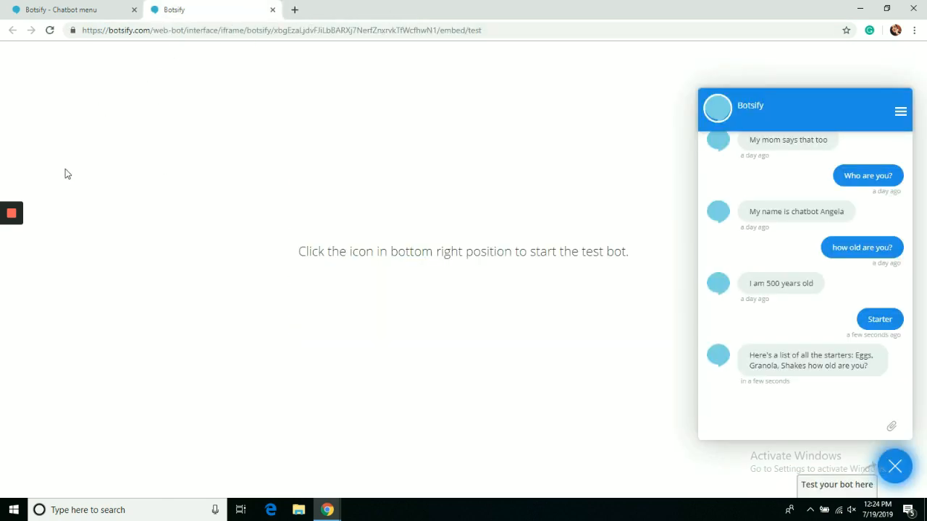
pyautogui.click(272, 9)
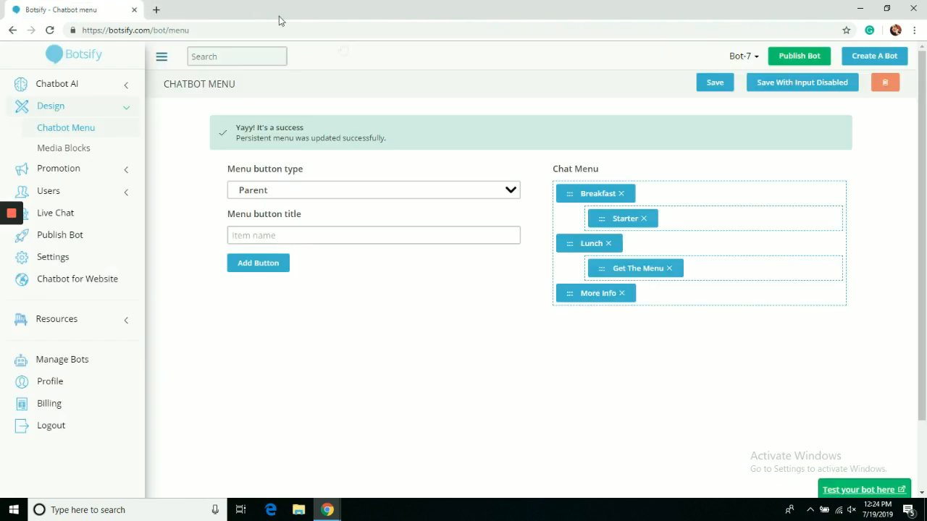
# - Delete the persistent menu from the bot and confirm the removal
pyautogui.click(885, 84)
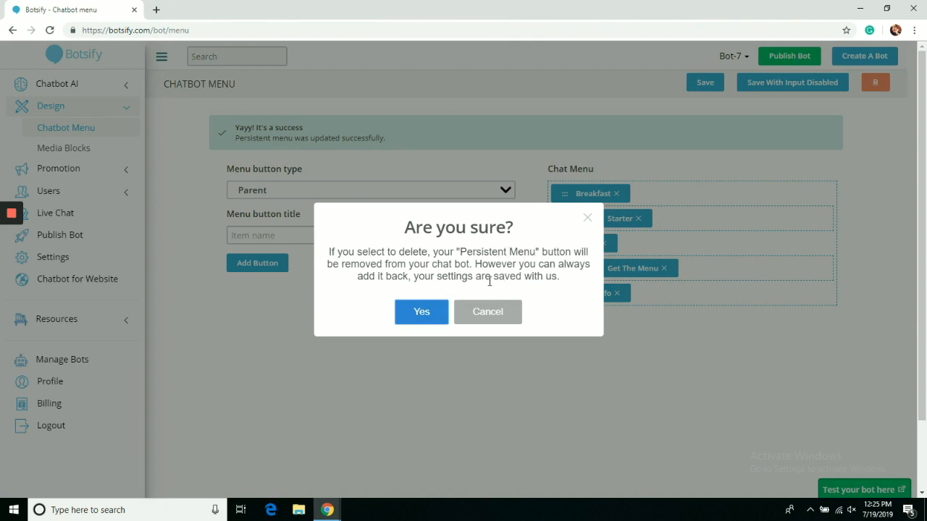
pyautogui.click(422, 313)
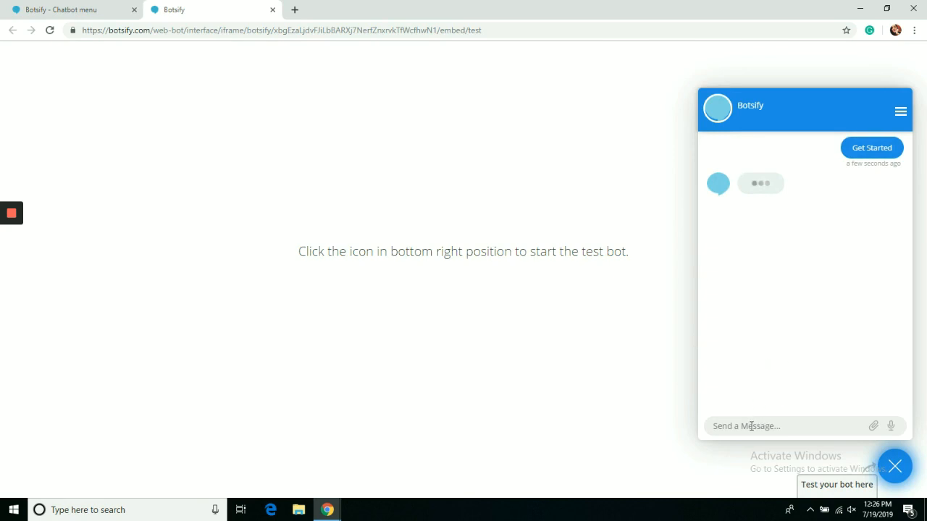
# - Test the Starter button under Breakfast again in the chat with message input enabled
pyautogui.click(899, 116)
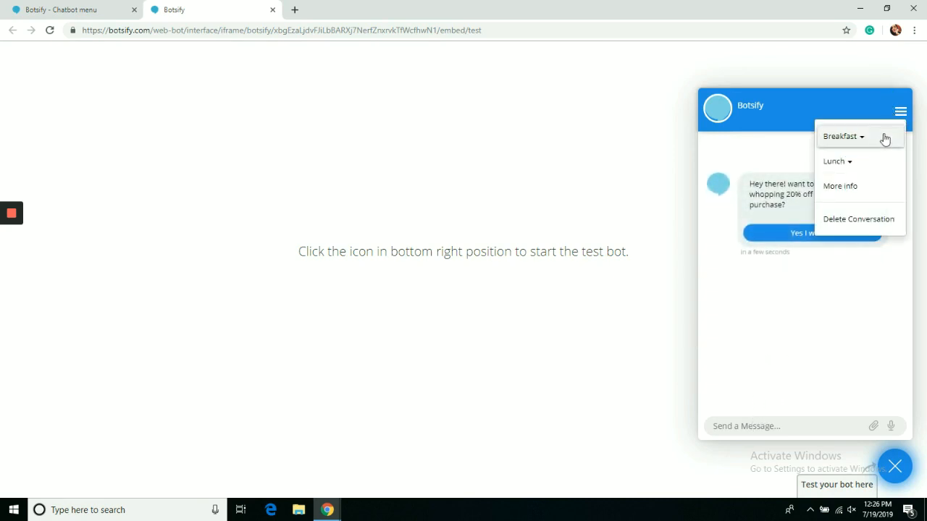
pyautogui.click(885, 137)
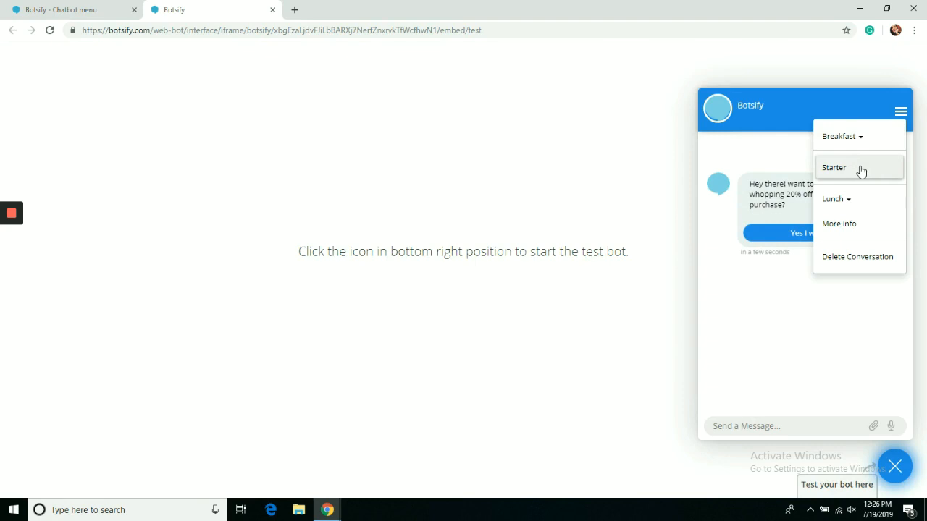
pyautogui.click(861, 170)
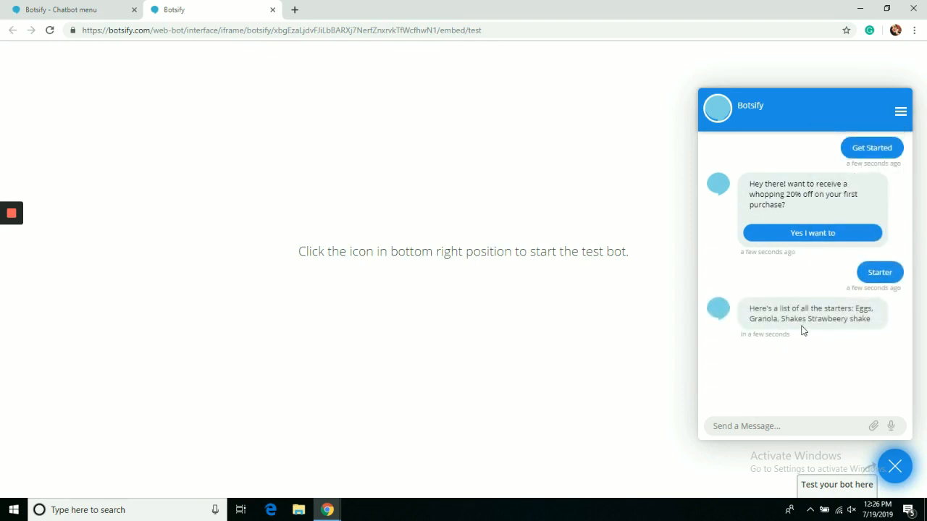
# - Return to the chatbot menu editor and reorder the buttons so More Info sits between Breakfast and Lunch
pyautogui.click(272, 10)
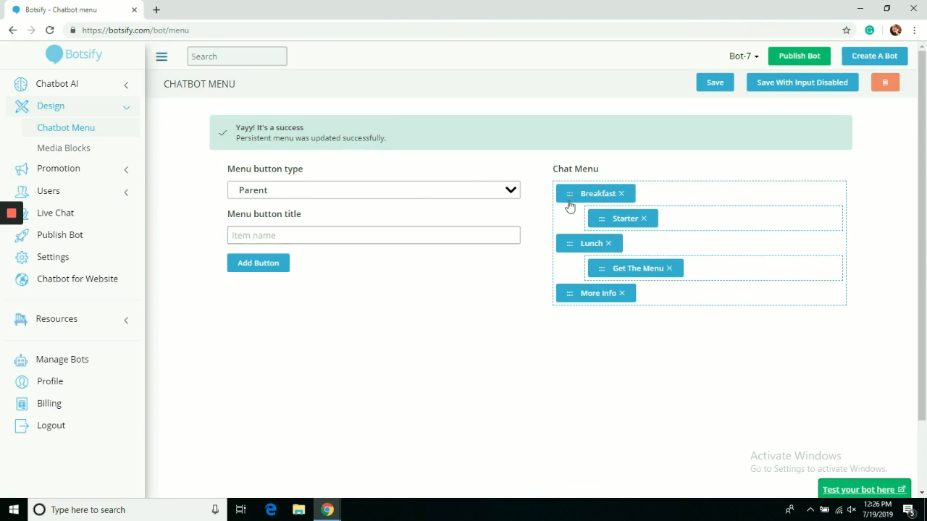
pyautogui.moveTo(568, 250); pyautogui.dragTo(566, 231)
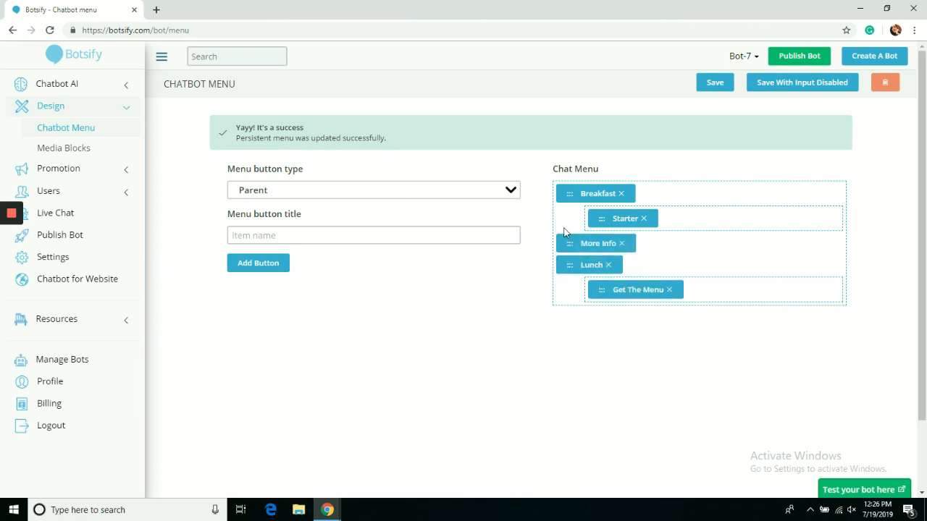